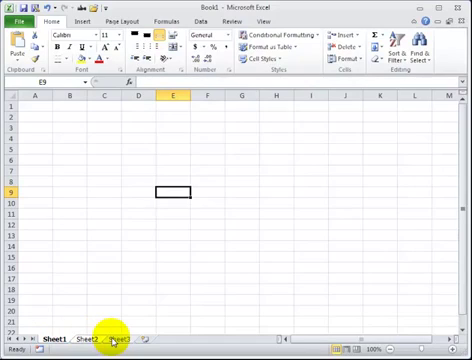
Step: Color the Sheet1 tab yellow, then make Sheet2 the active sheet
right_click(55, 340)
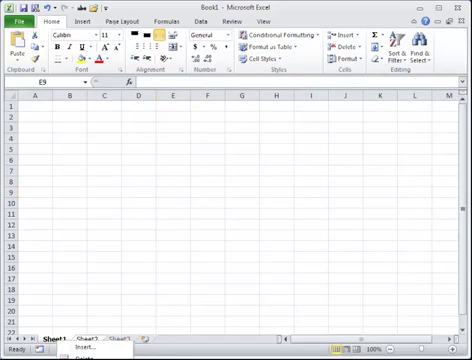
key("Escape")
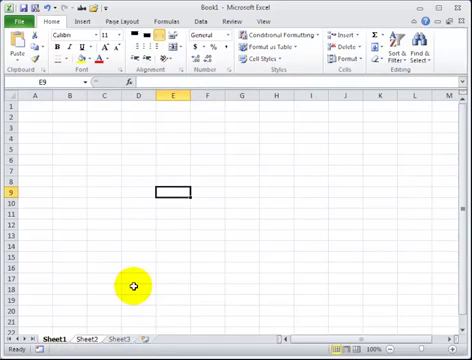
left_click(133, 287)
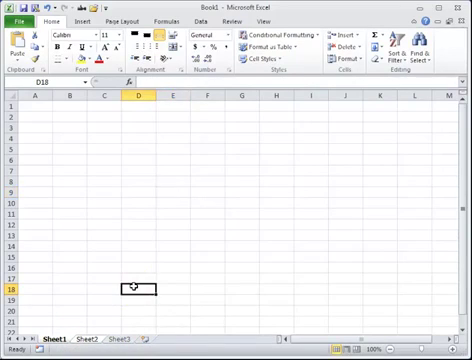
left_click(88, 340)
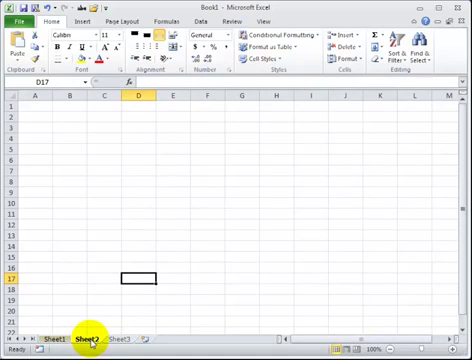
Step: Color the Sheet2 tab blue, then move between the Sheet3 and Sheet2 tabs
right_click(88, 340)
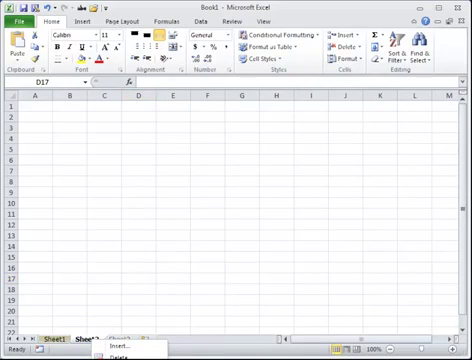
key("Escape")
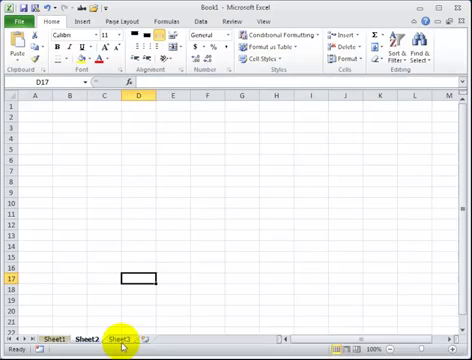
left_click(120, 340)
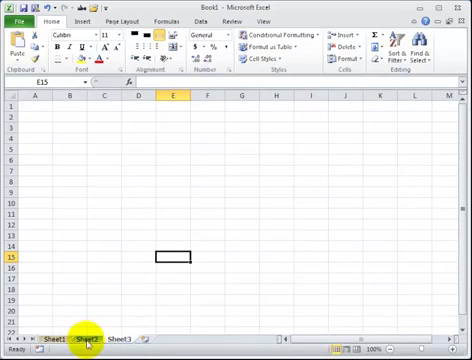
left_click(88, 340, "ctrl")
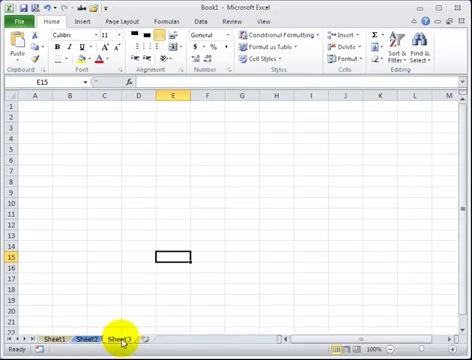
Step: Color the Sheet3 tab red and select a cell to reveal the new tab color
right_click(120, 340)
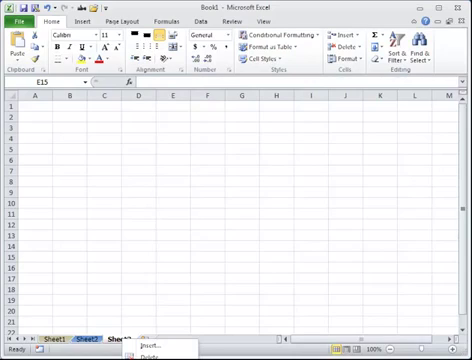
key("Escape")
left_click(70, 300)
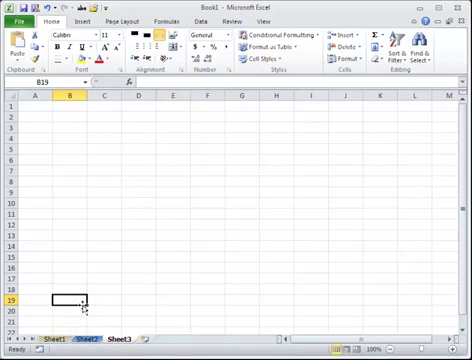
left_click(88, 339)
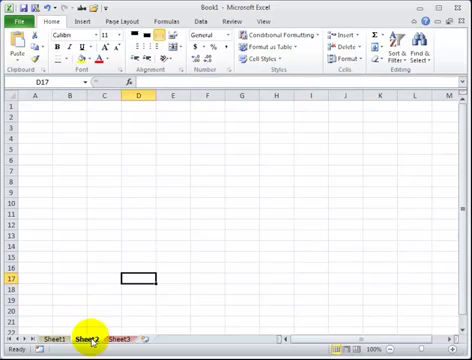
left_click(57, 339)
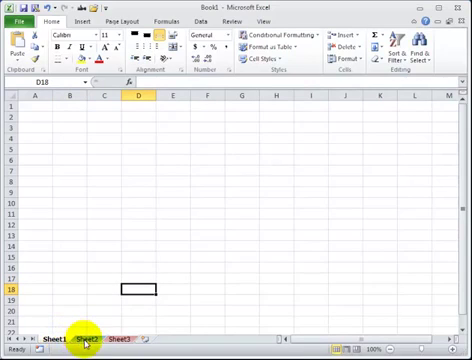
left_click(88, 339)
left_click(119, 339)
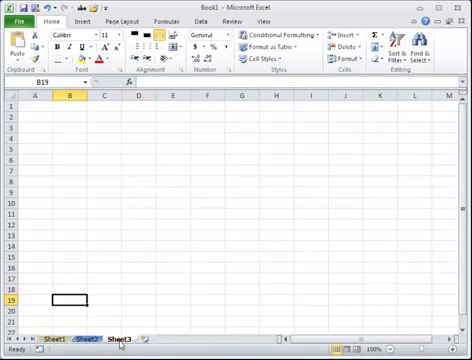
left_click(86, 339)
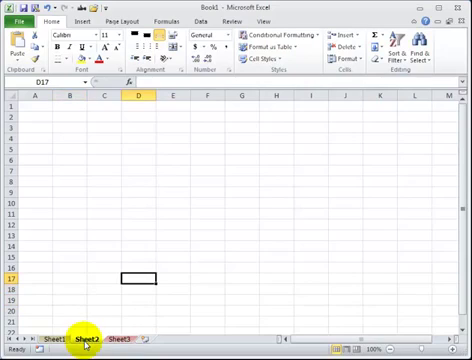